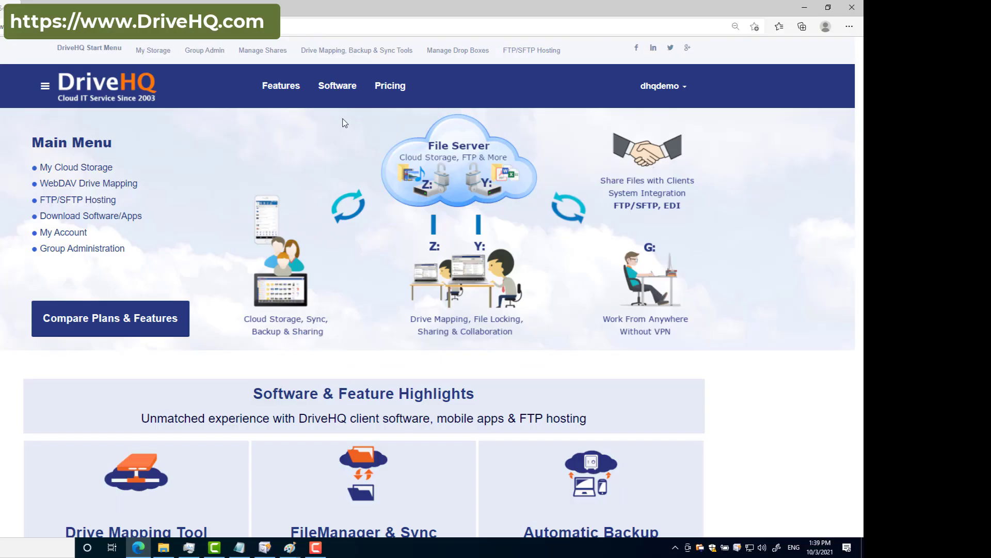
# Show the list of DriveHQ software products from the Software menu on the home page.
pyautogui.moveTo(338, 92)
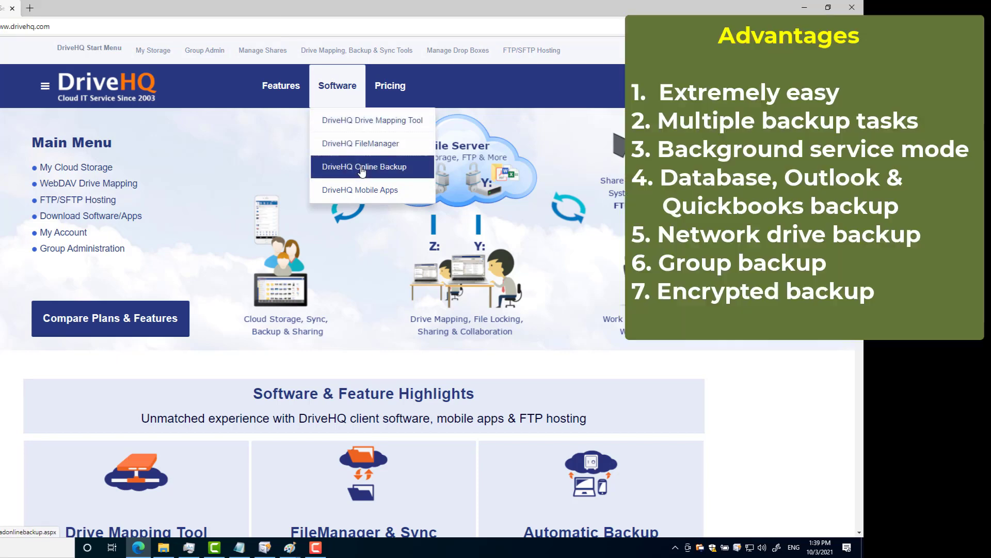
# Open the DriveHQ Online Backup product page and review its feature highlights and download details.
pyautogui.click(362, 170)
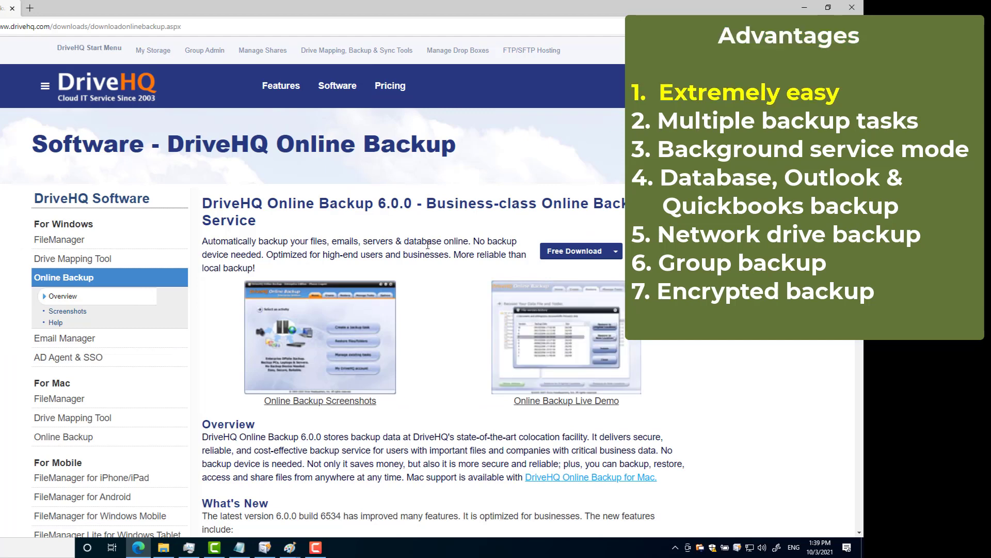
pyautogui.scroll(-3, 429, 247)
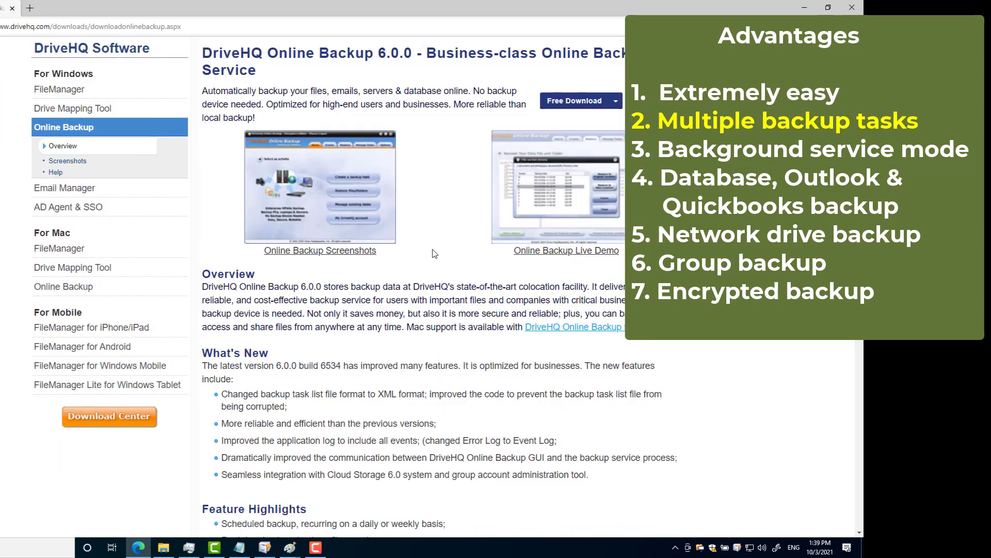
pyautogui.scroll(-1, 435, 255)
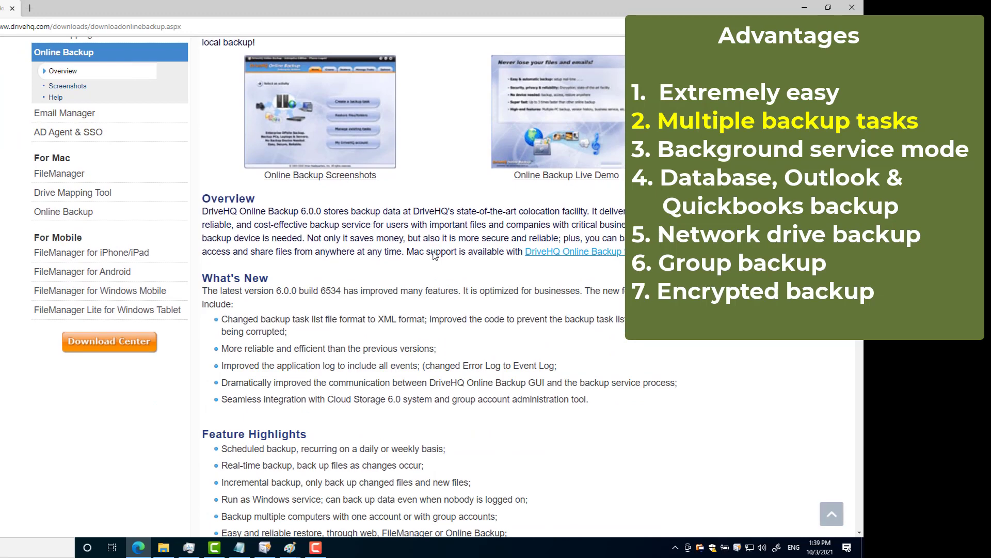
pyautogui.scroll(-2, 434, 252)
pyautogui.scroll(-1, 433, 251)
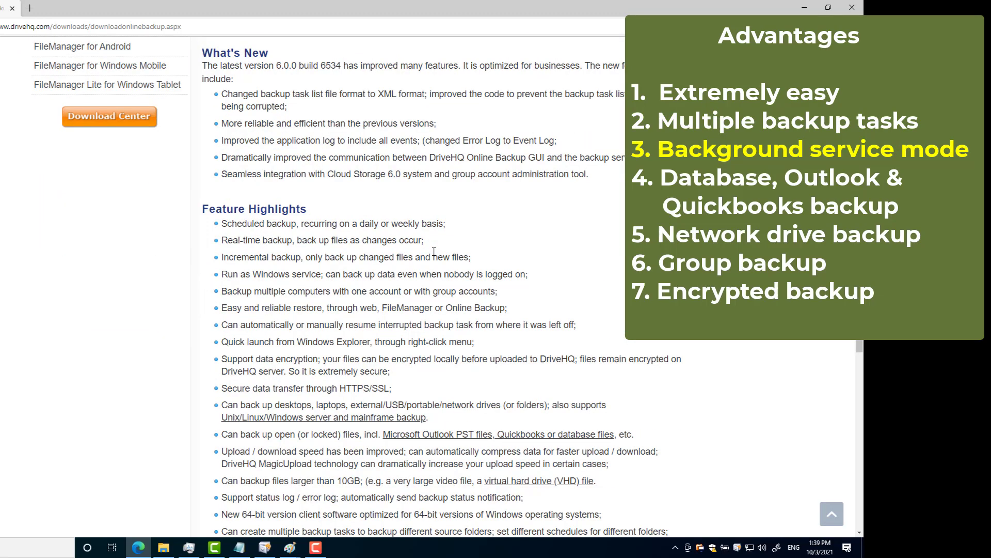
pyautogui.scroll(-1, 434, 251)
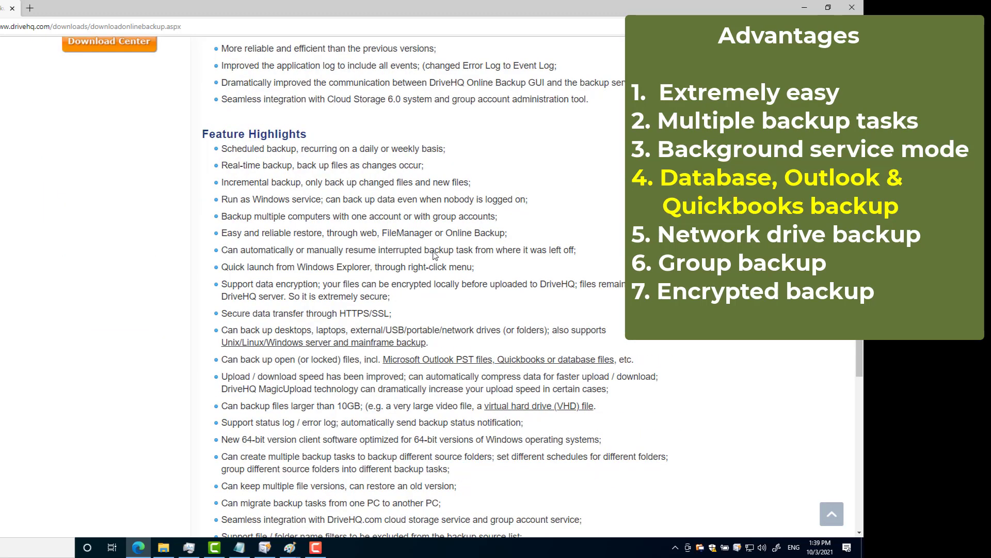
pyautogui.scroll(-1, 434, 253)
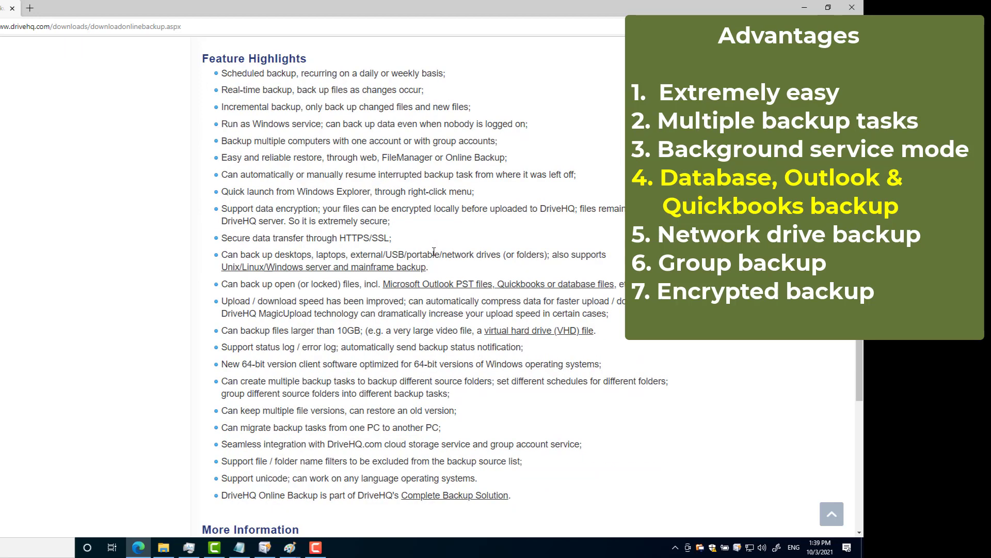
pyautogui.scroll(-1, 433, 252)
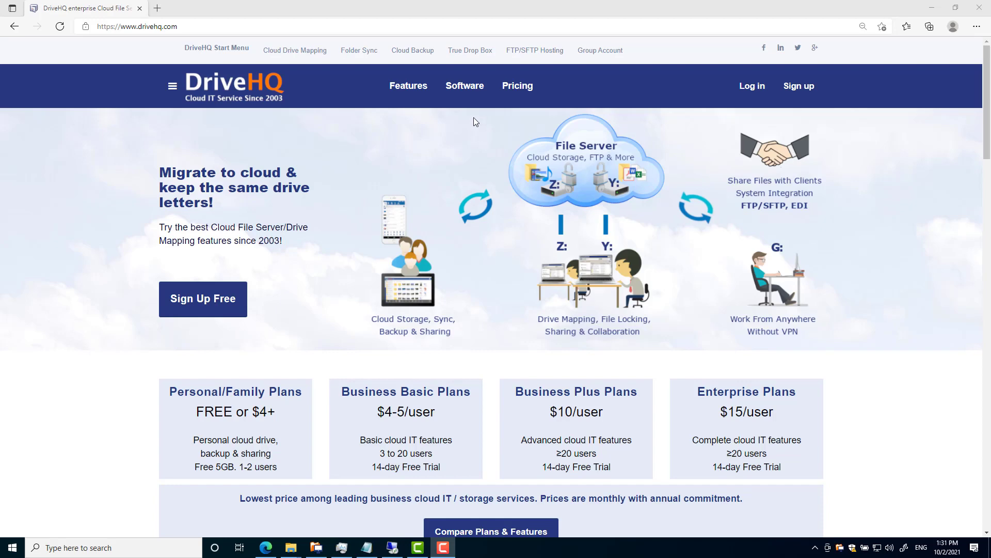
# Download DriveHQOnlineBackup64.exe for Windows from the software downloads page and run the installer.
pyautogui.click(463, 85)
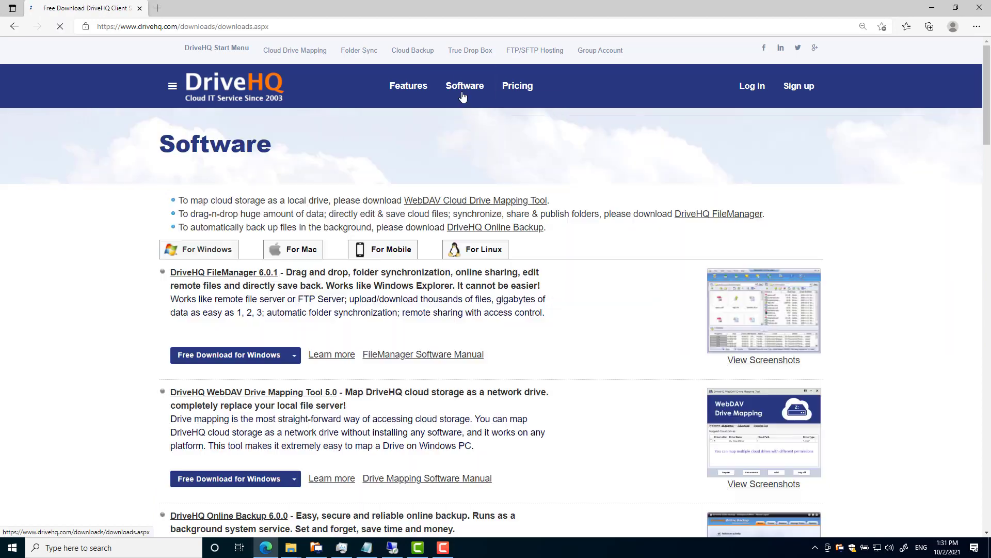
pyautogui.scroll(-1, 260, 387)
pyautogui.scroll(-2, 260, 385)
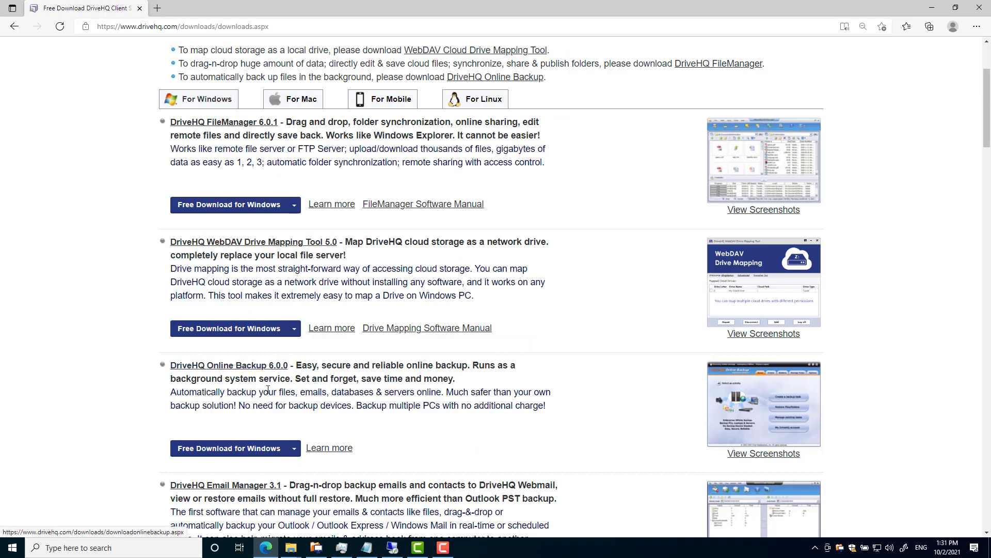
pyautogui.scroll(-1, 248, 377)
pyautogui.click(247, 377)
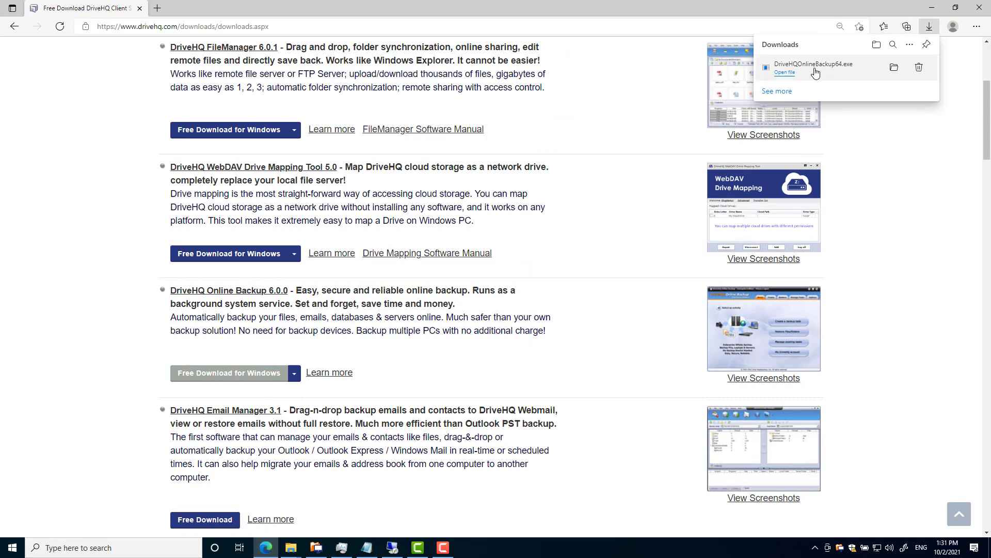
pyautogui.click(816, 71)
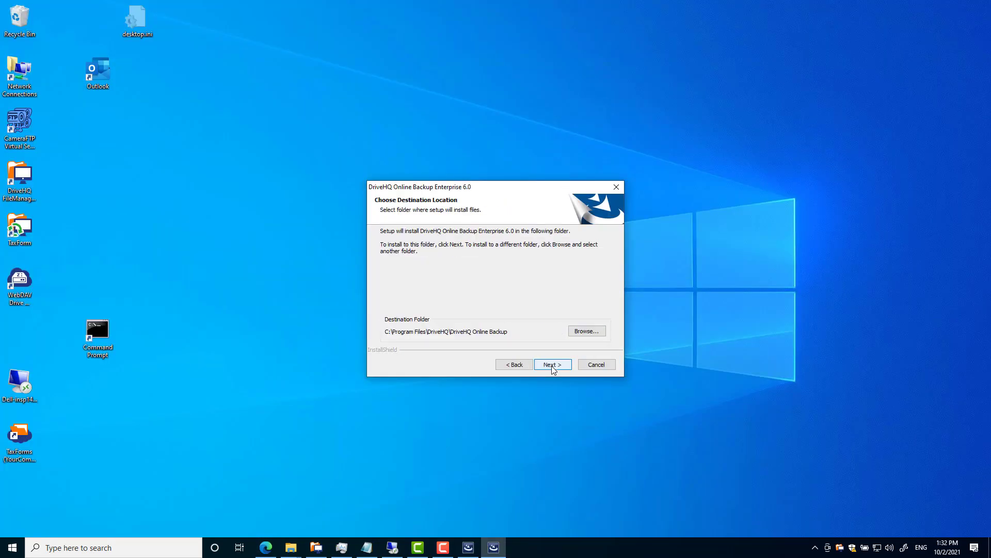
# Finish installing with the default destination, then log on with logon remembered and automatic logon enabled.
pyautogui.click(551, 364)
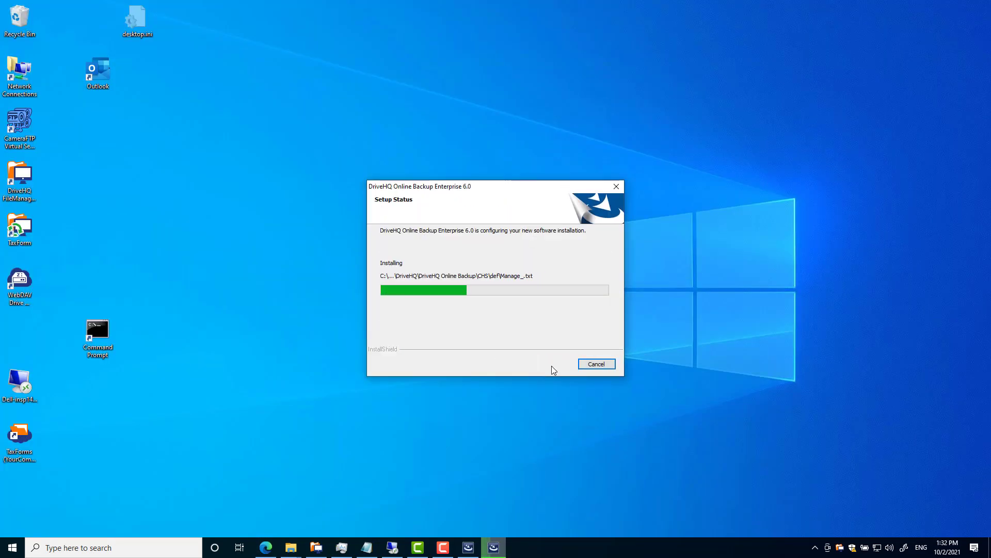
pyautogui.click(552, 367)
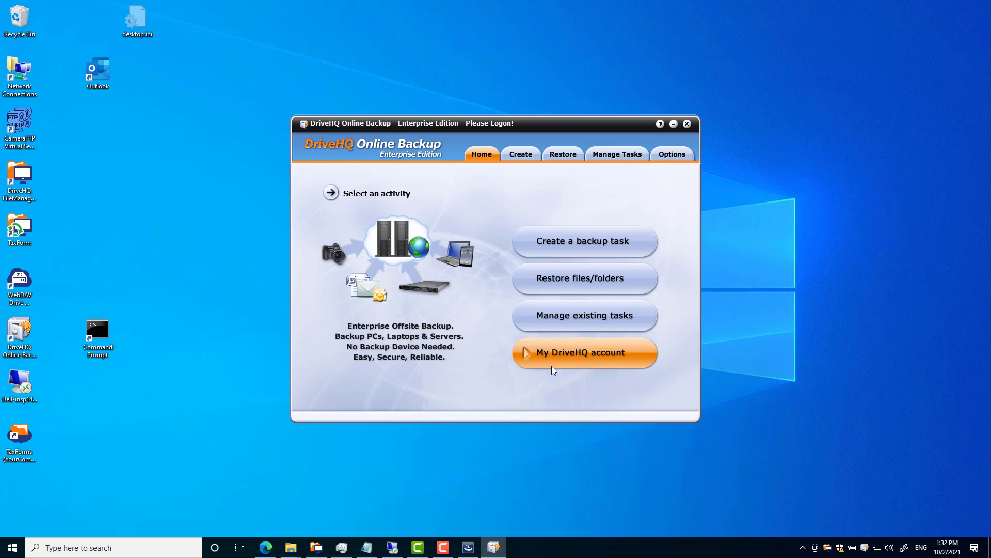
pyautogui.click(515, 236)
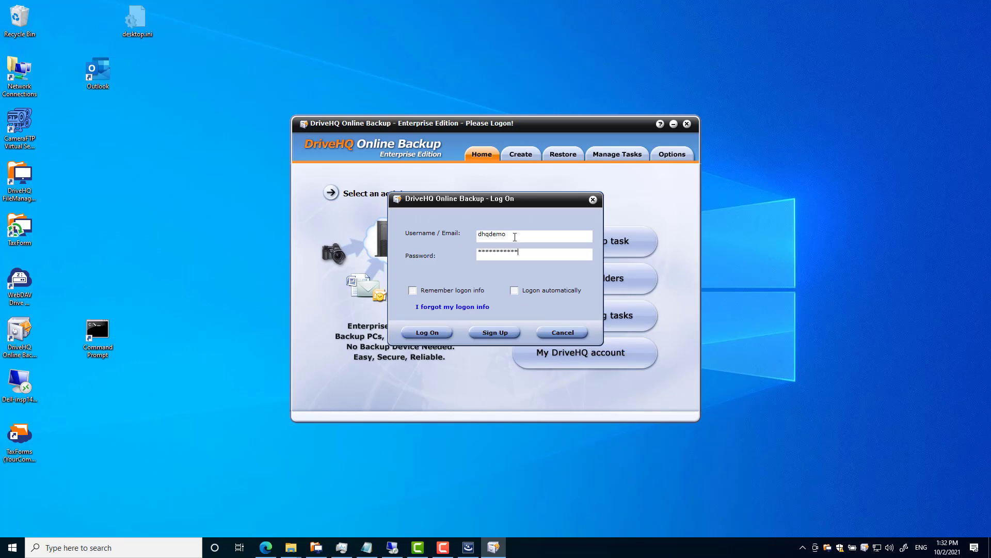
pyautogui.click(413, 291)
pyautogui.click(514, 290)
pyautogui.click(423, 334)
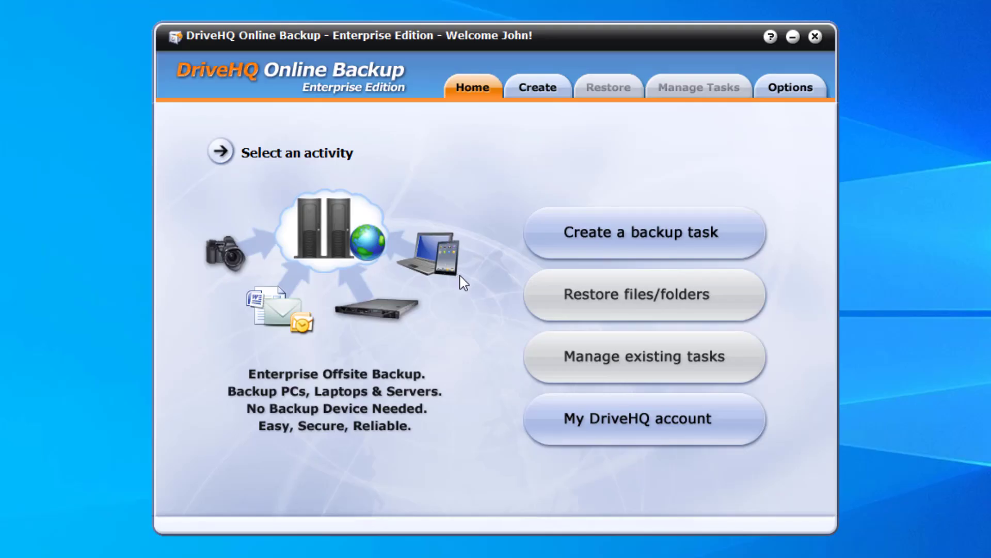
# Create quick real-time task Backup_0 for all seven files in C:\AllBusinessFiles\Documents and watch its upload.
pyautogui.click(651, 231)
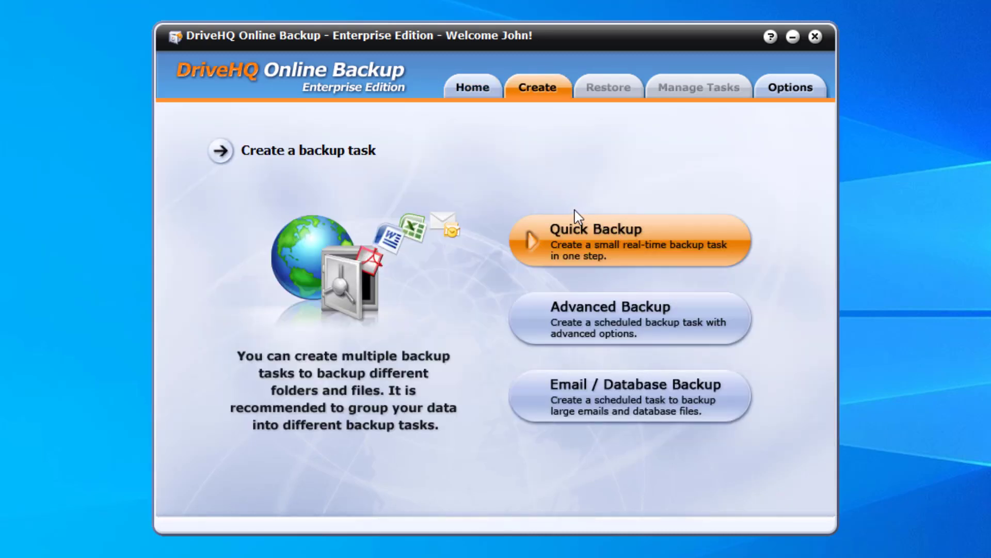
pyautogui.click(603, 244)
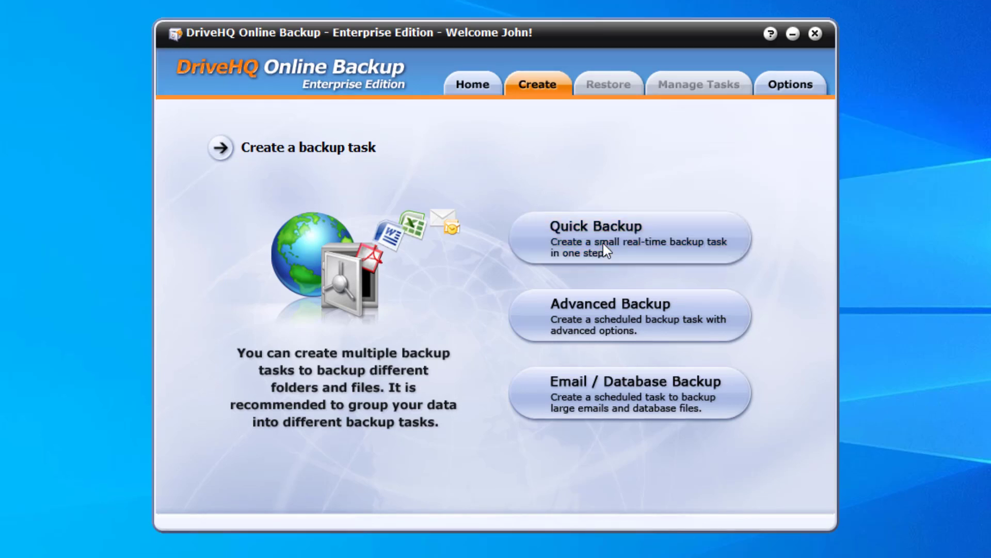
pyautogui.click(270, 393)
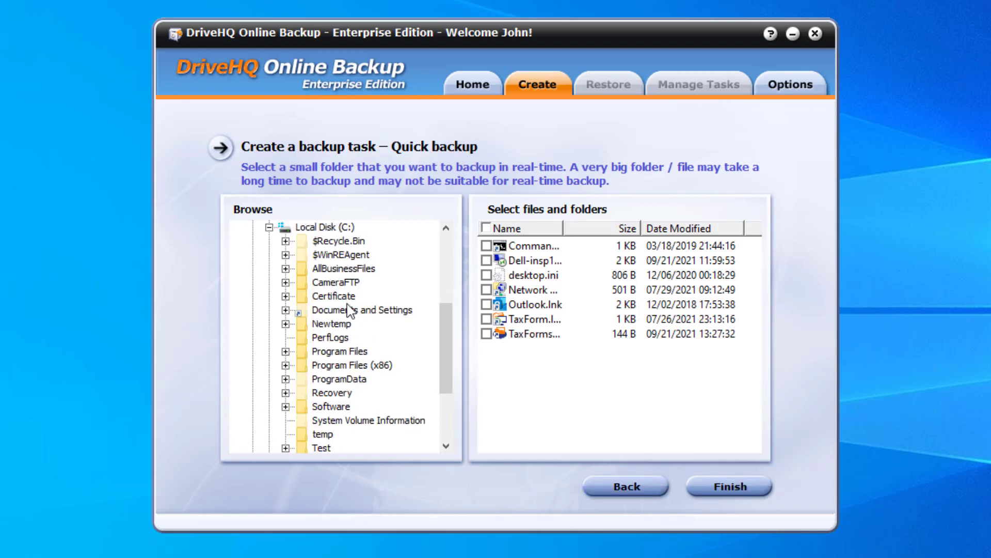
pyautogui.click(285, 269)
pyautogui.click(350, 298)
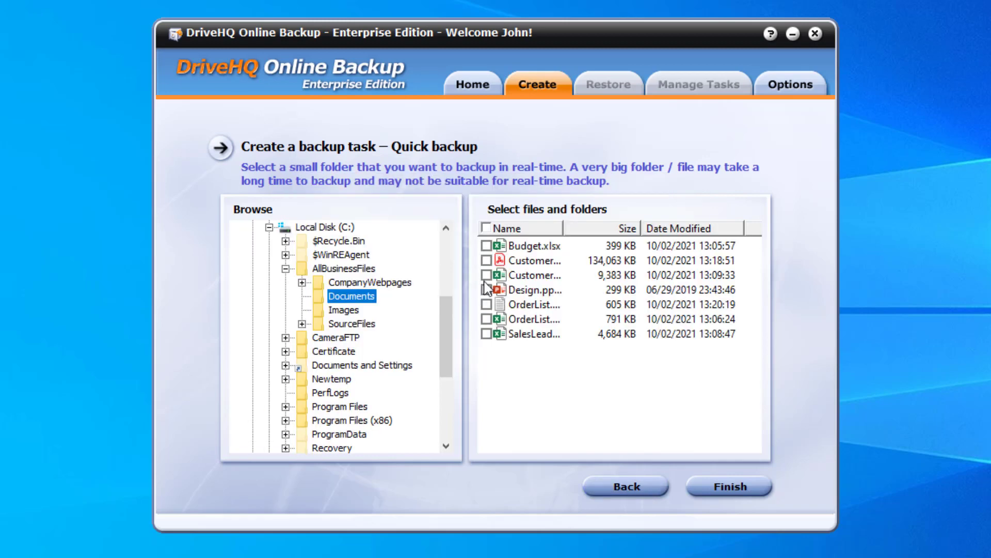
pyautogui.click(486, 227)
pyautogui.click(726, 488)
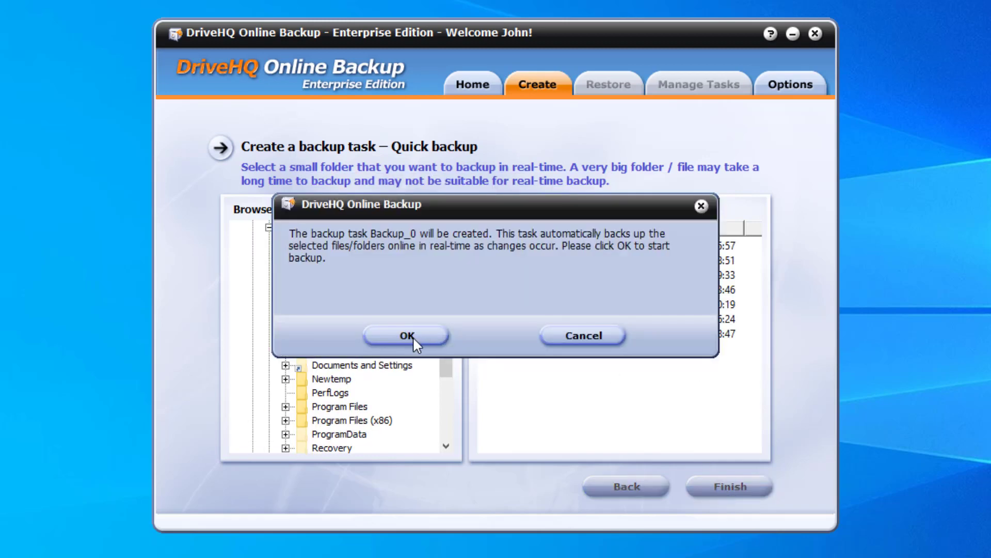
pyautogui.click(407, 336)
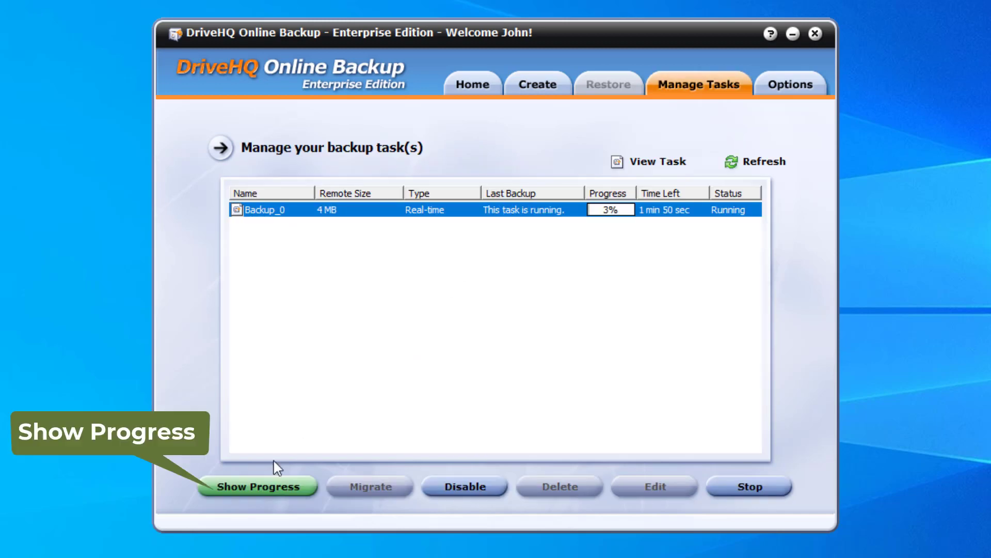
pyautogui.click(275, 486)
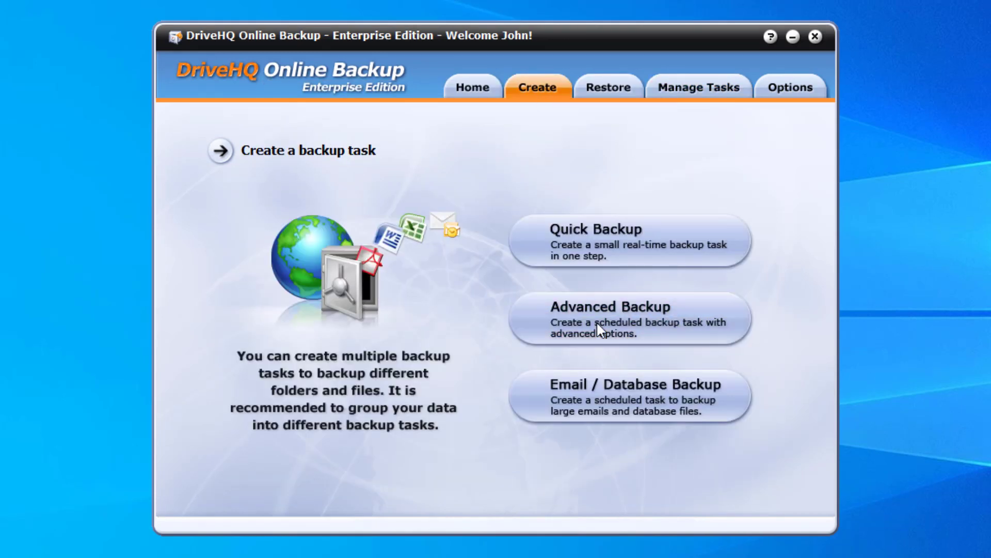
# Select the C:\AllBusinessFiles\CompanyWebpages folder as the source of a new advanced backup.
pyautogui.click(597, 322)
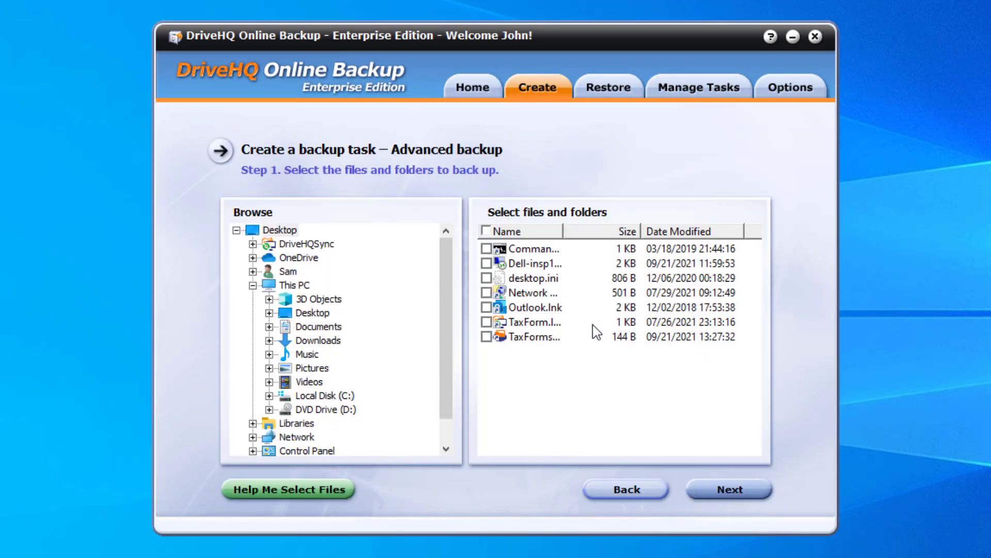
pyautogui.click(268, 396)
pyautogui.click(286, 271)
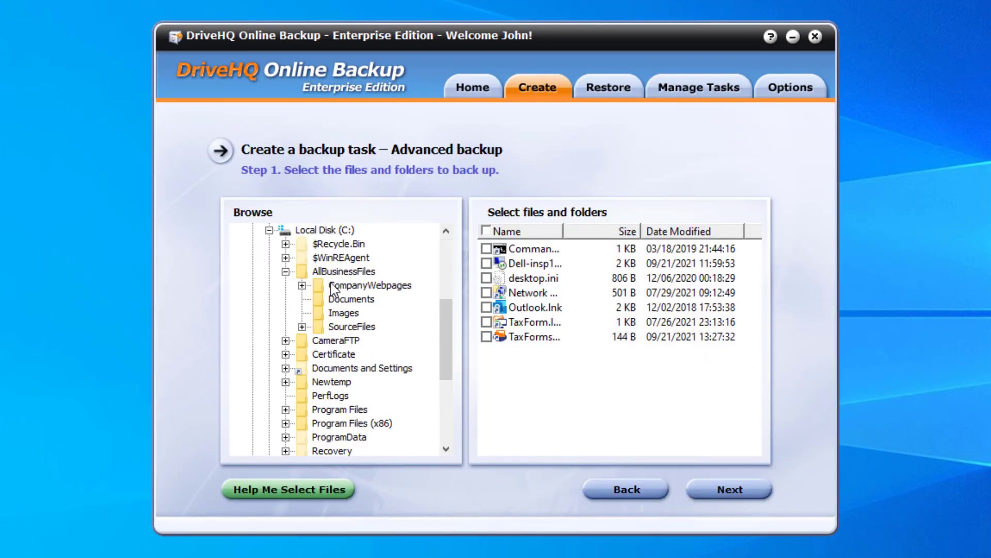
pyautogui.click(343, 271)
pyautogui.moveTo(563, 232); pyautogui.dragTo(606, 231)
pyautogui.click(486, 248)
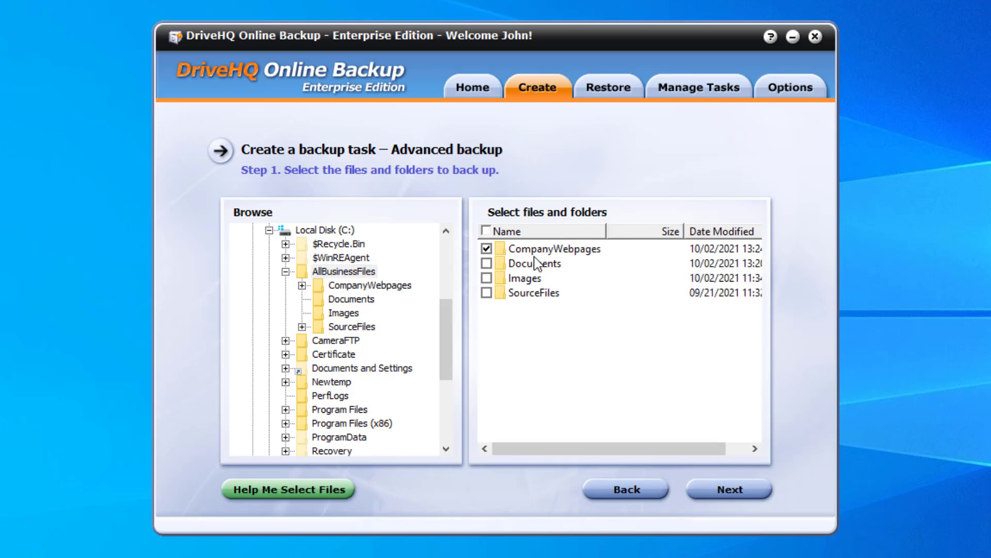
pyautogui.click(736, 489)
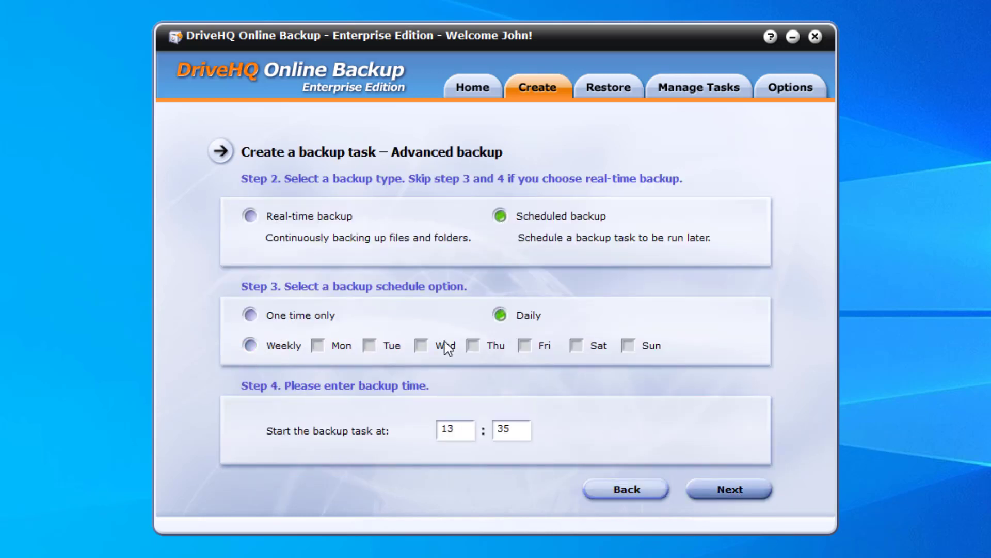
pyautogui.click(733, 487)
# Name the task BackupCompanyWebPages with a matching description, back up all files, and enable encryption.
pyautogui.press('BackSpace')
pyautogui.press('BackSpace')
pyautogui.write('CompanyWebPages')
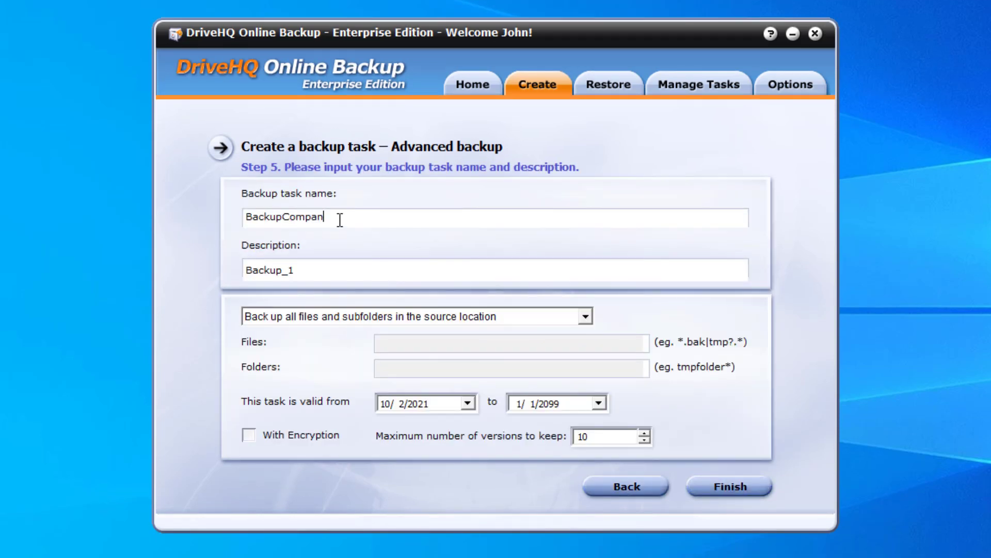
pyautogui.doubleClick(340, 221)
pyautogui.click(284, 270)
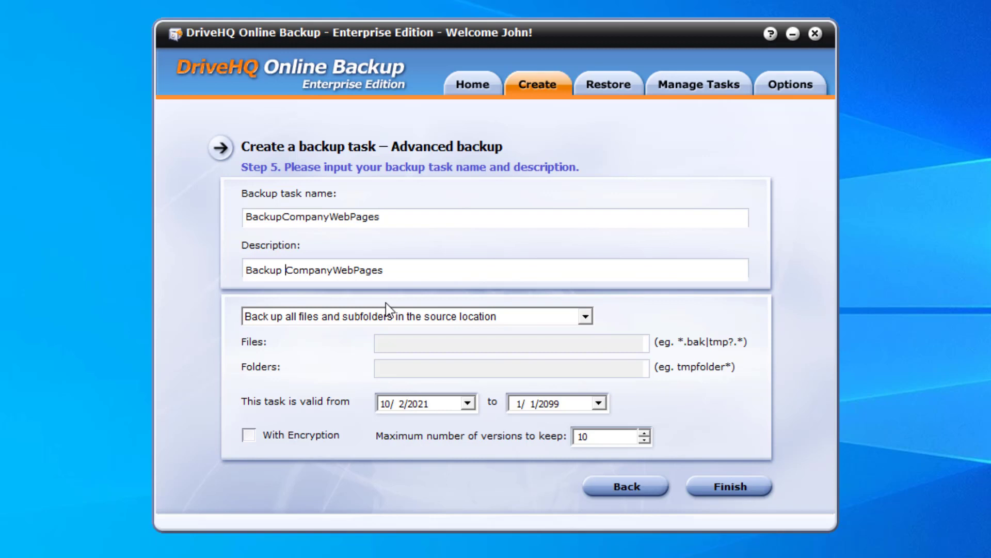
pyautogui.click(501, 317)
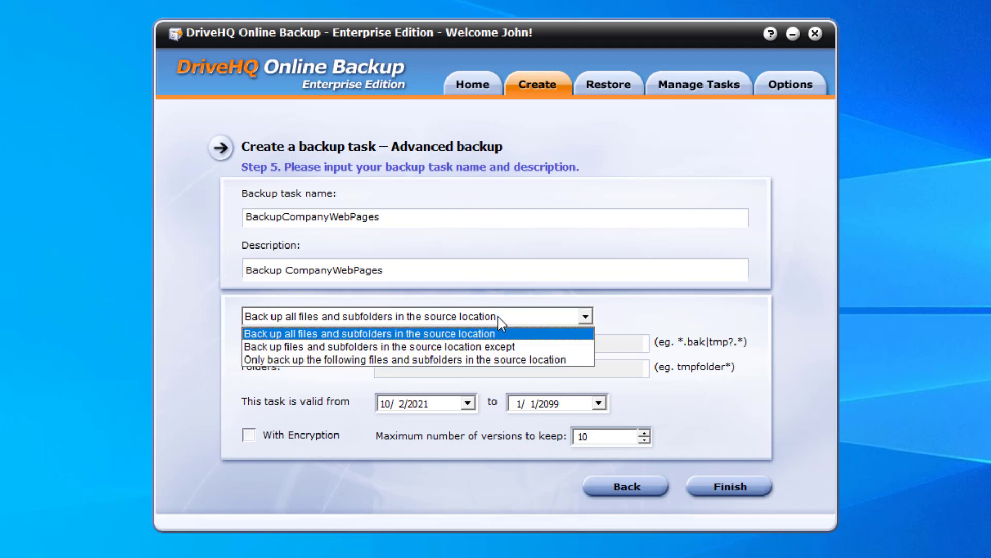
pyautogui.click(489, 336)
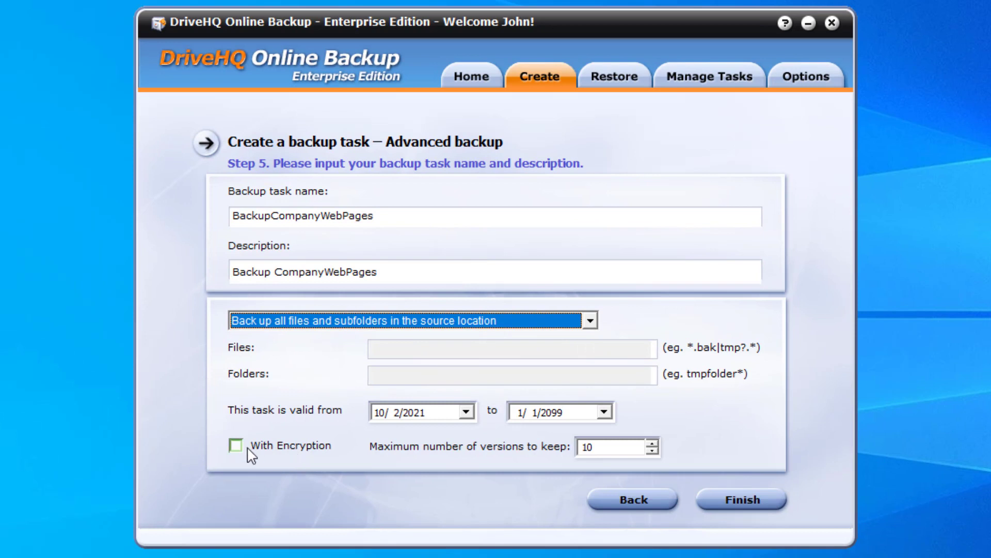
pyautogui.click(236, 445)
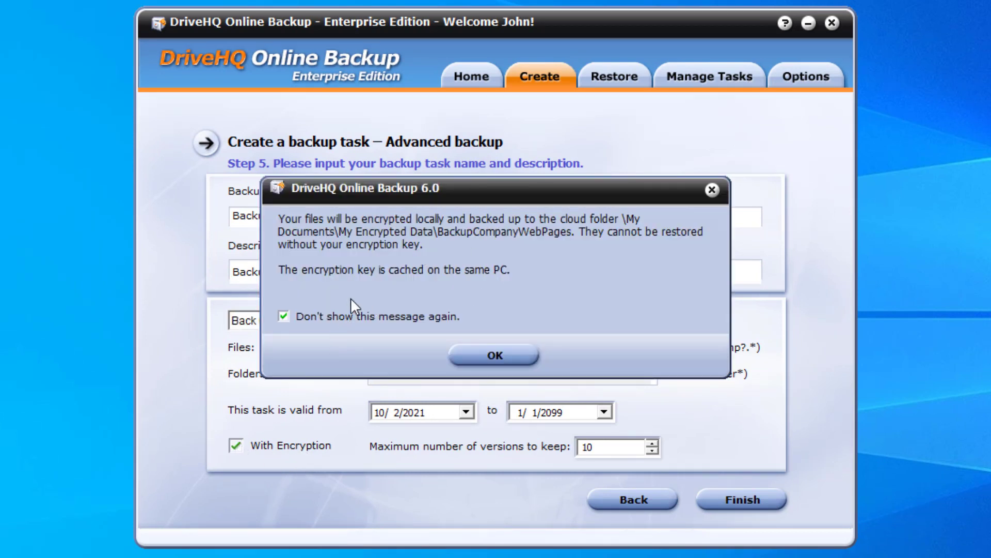
pyautogui.click(494, 355)
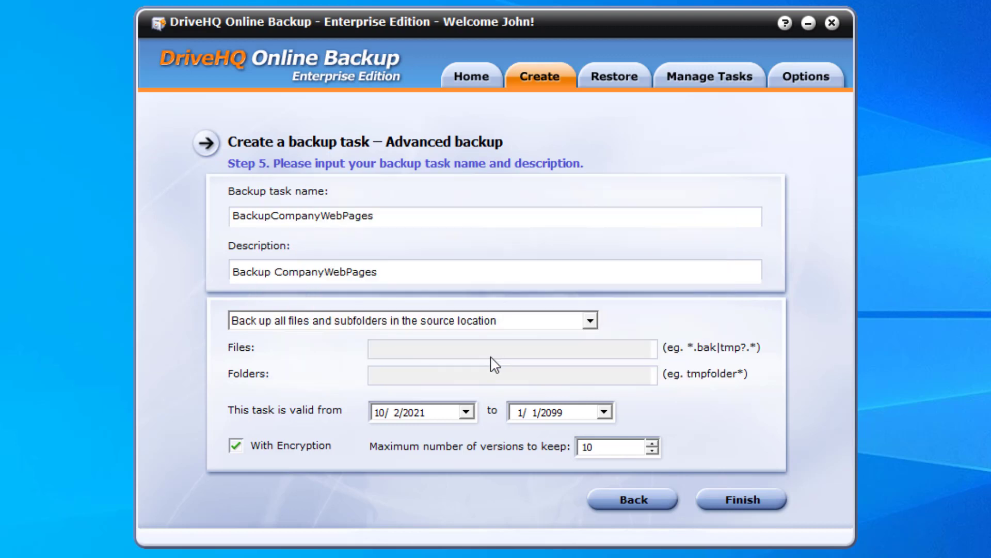
pyautogui.click(736, 500)
# Enter and confirm the encryption key, then acknowledge the task-created message.
pyautogui.click(479, 283)
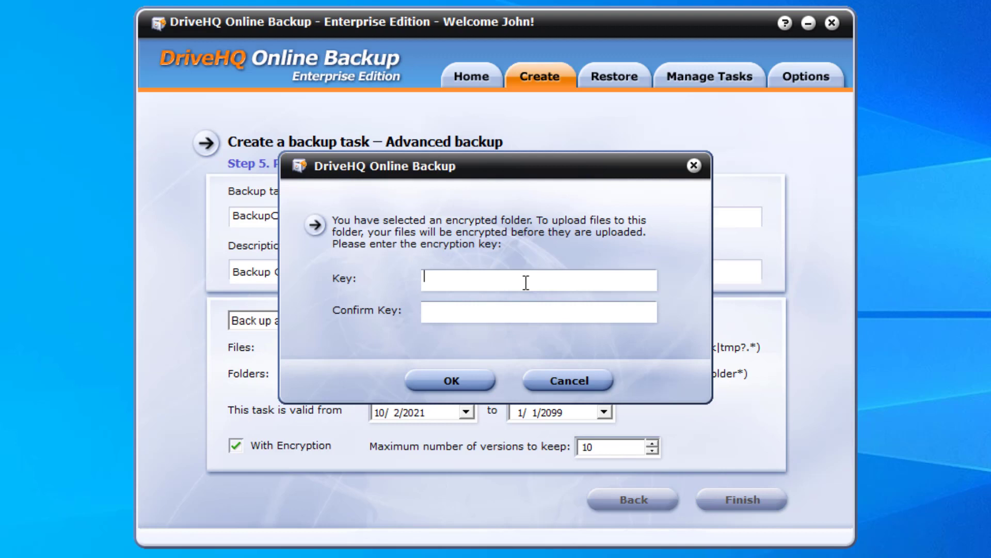
pyautogui.write('***********')
pyautogui.press('Tab')
pyautogui.write('***********')
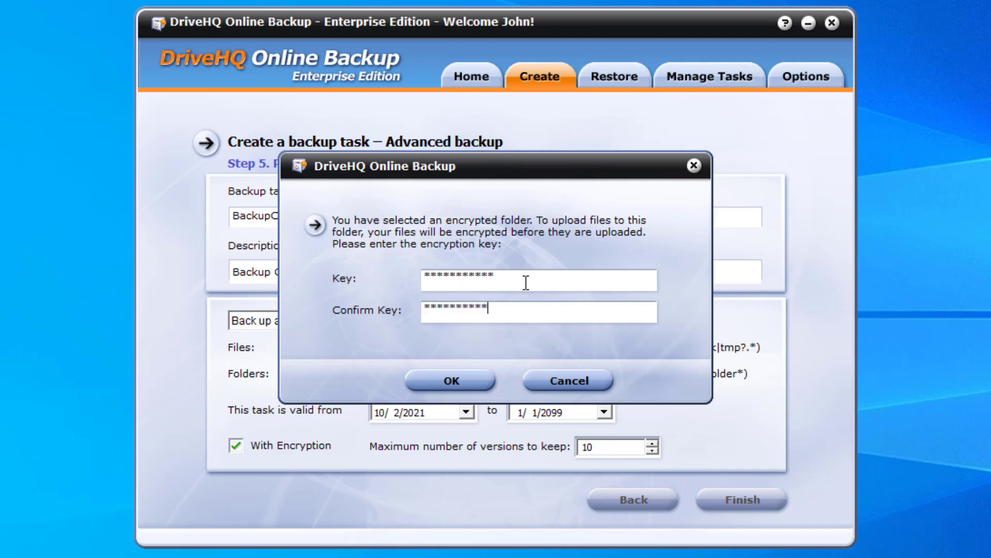
pyautogui.click(453, 383)
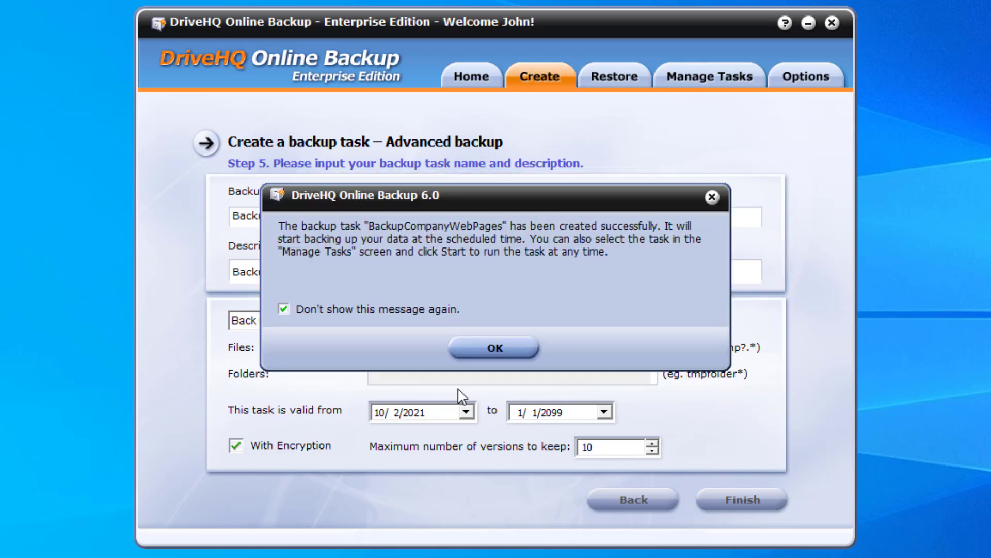
pyautogui.click(499, 347)
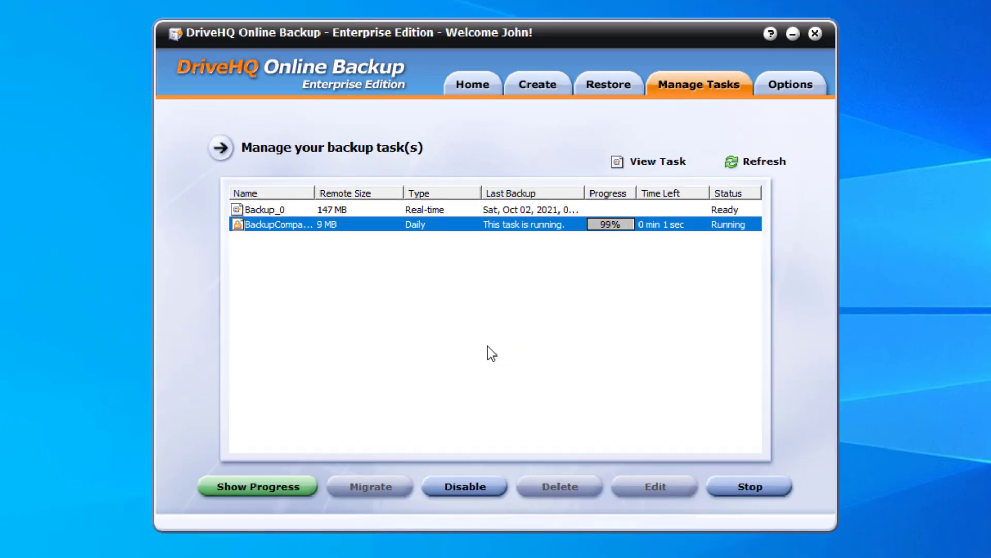
# Create a weekly Saturday email backup task using Microsoft Outlook and its default source folder.
pyautogui.click(537, 83)
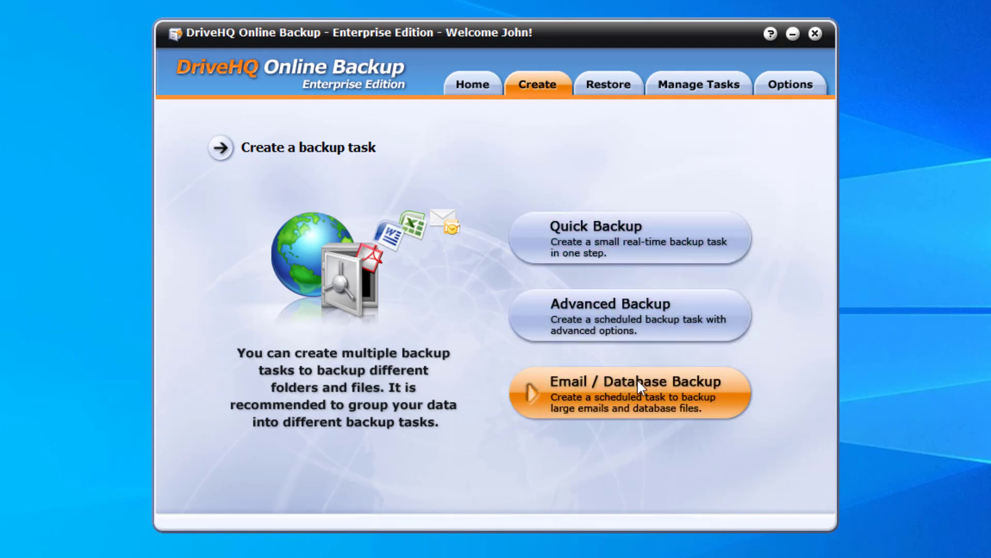
pyautogui.click(593, 401)
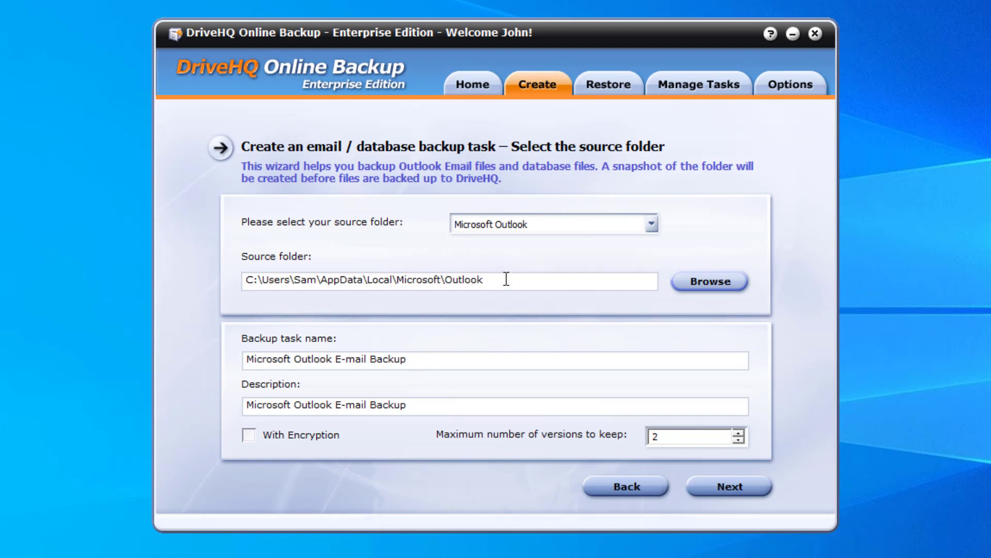
pyautogui.click(651, 223)
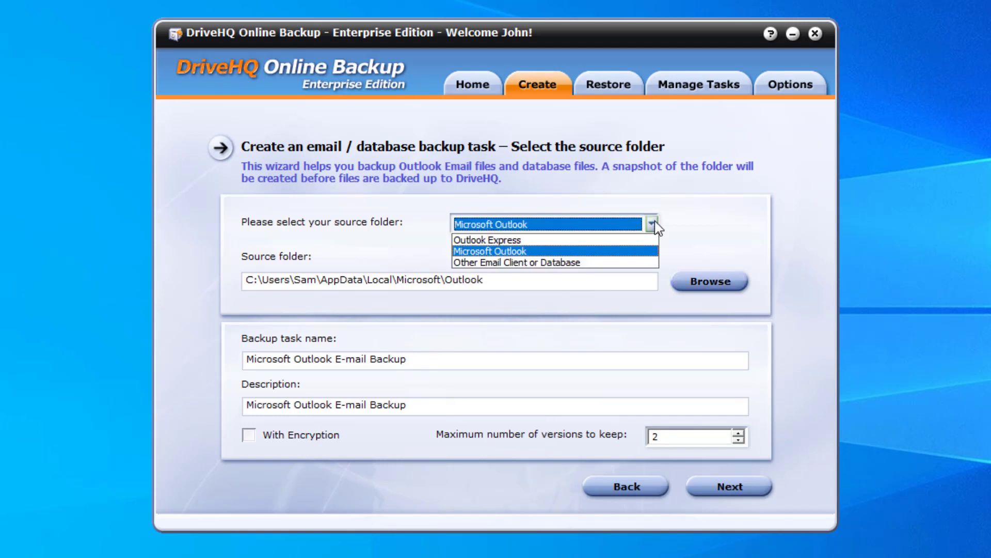
pyautogui.click(602, 251)
pyautogui.click(553, 282)
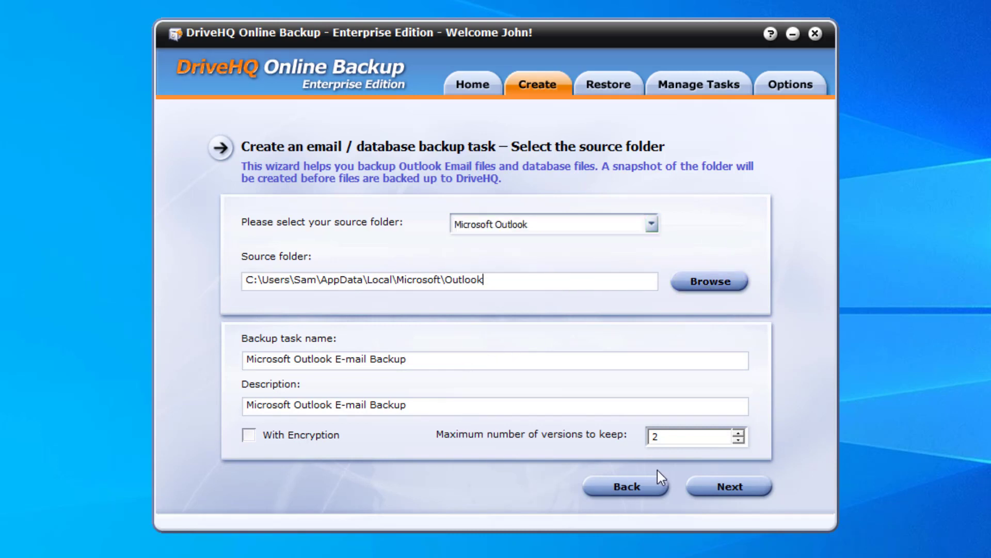
pyautogui.click(720, 493)
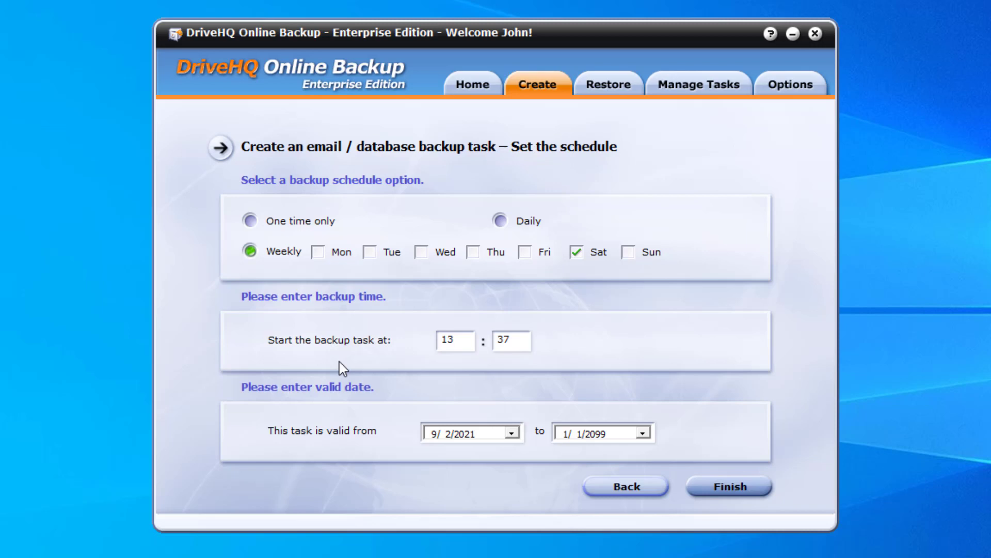
pyautogui.click(728, 487)
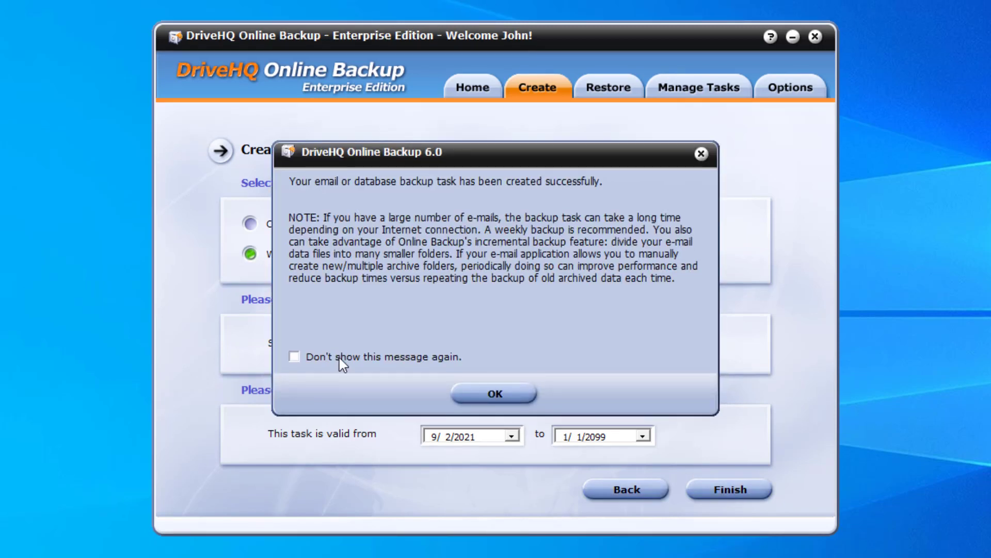
pyautogui.click(483, 391)
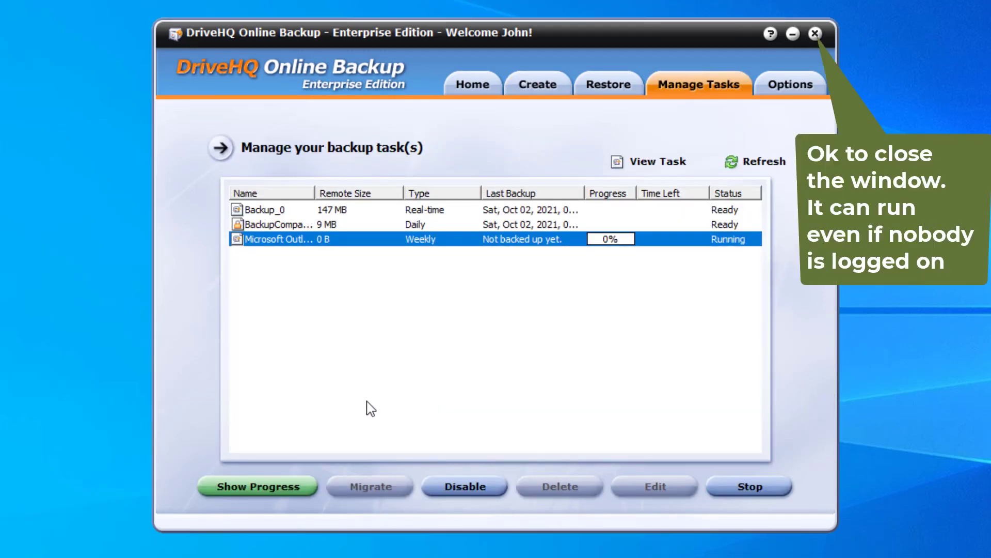
# Check the Outlook backup's progress, then explore Backup_0's advanced backup and CompanyWebpages folder options.
pyautogui.click(247, 487)
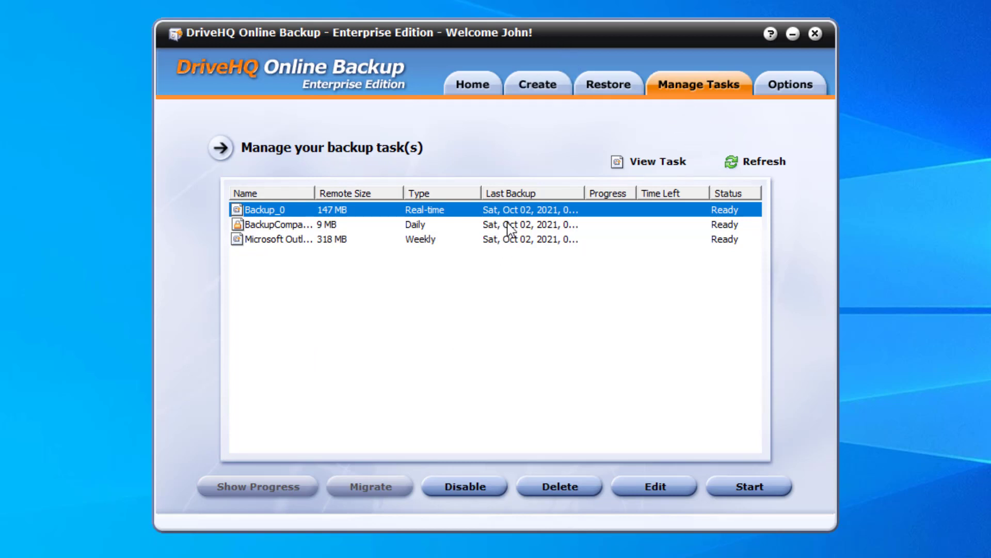
pyautogui.click(650, 483)
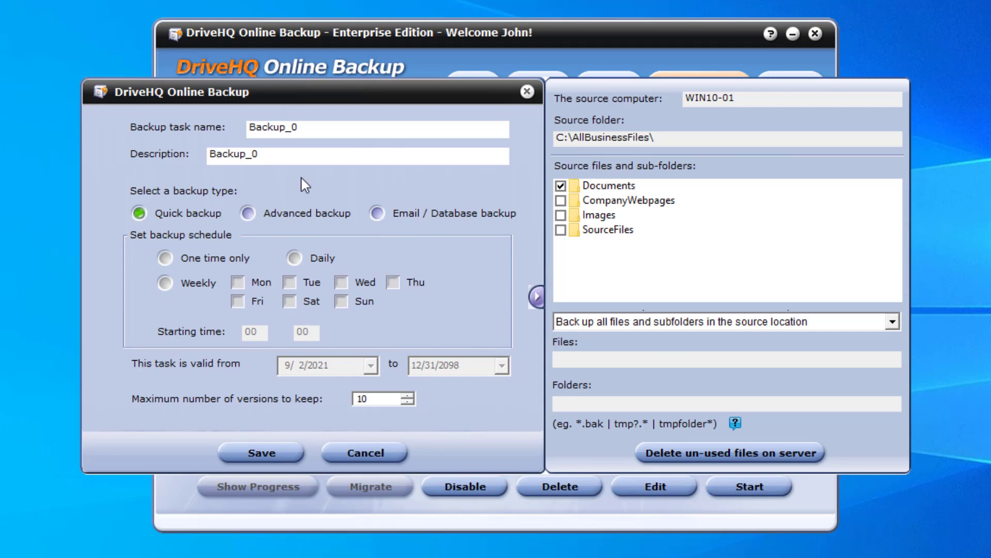
pyautogui.click(248, 212)
pyautogui.click(378, 214)
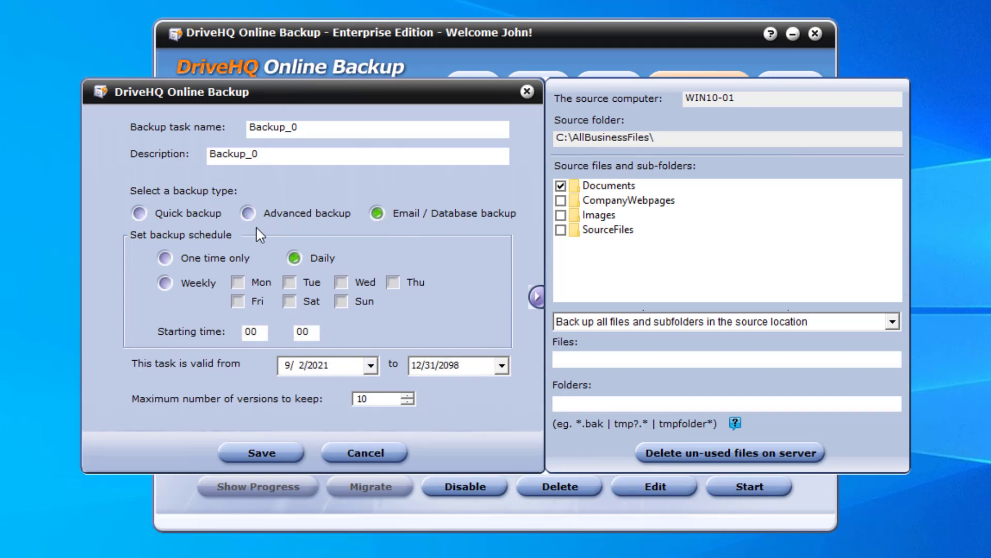
pyautogui.click(248, 214)
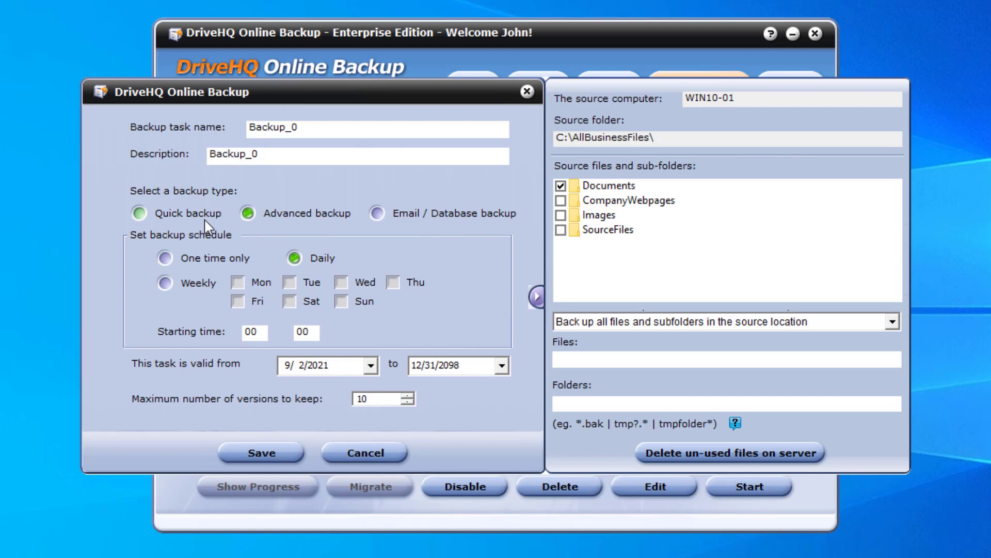
pyautogui.click(561, 201)
pyautogui.click(560, 186)
# Close Backup_0's settings and restore the latest Customers.xlsx to a new location in the temp folder.
pyautogui.click(366, 453)
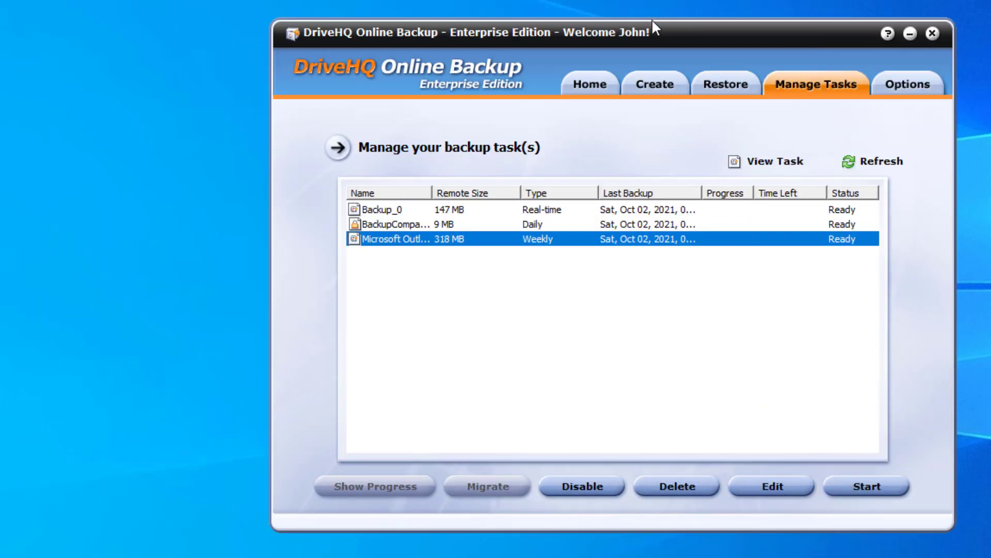
pyautogui.click(725, 91)
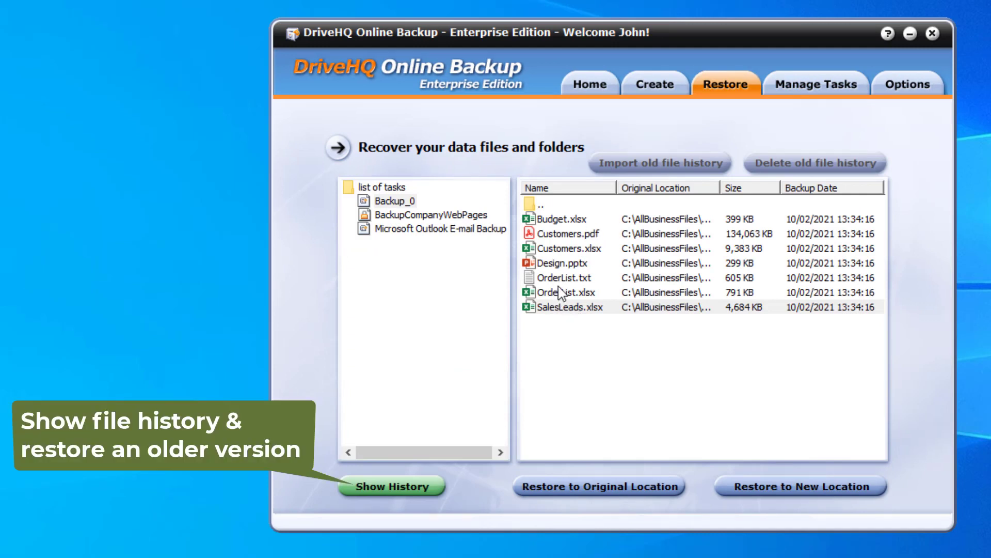
pyautogui.click(564, 249)
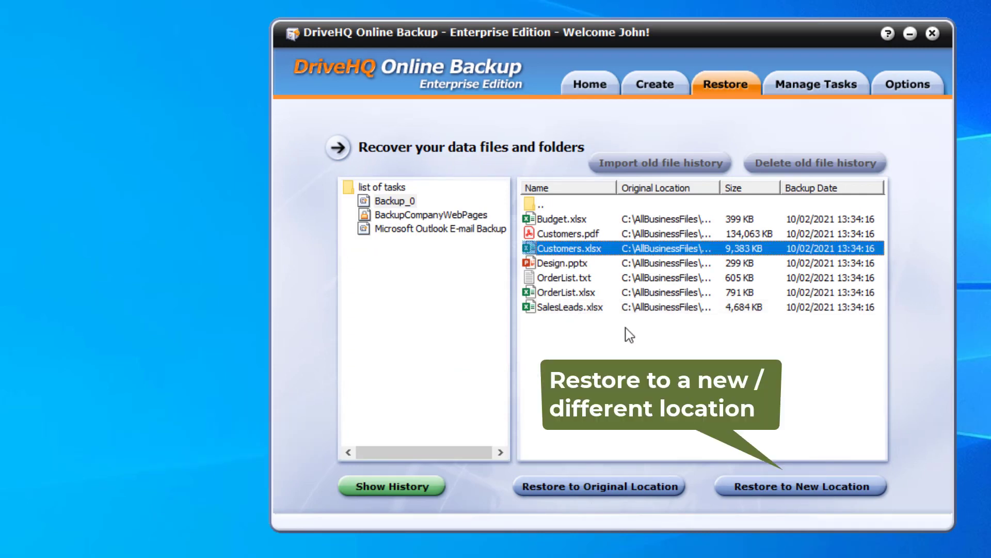
pyautogui.click(765, 482)
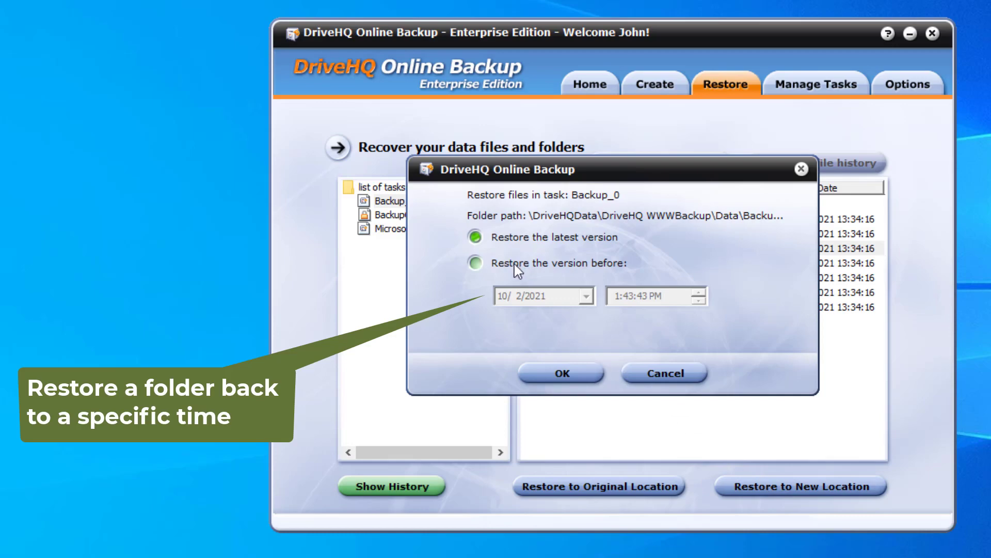
pyautogui.click(557, 370)
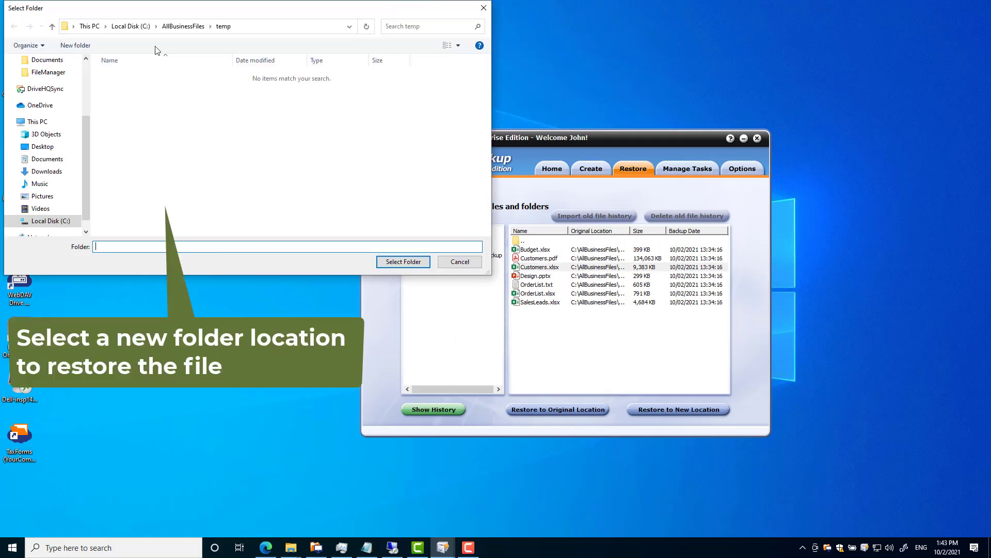
pyautogui.click(399, 261)
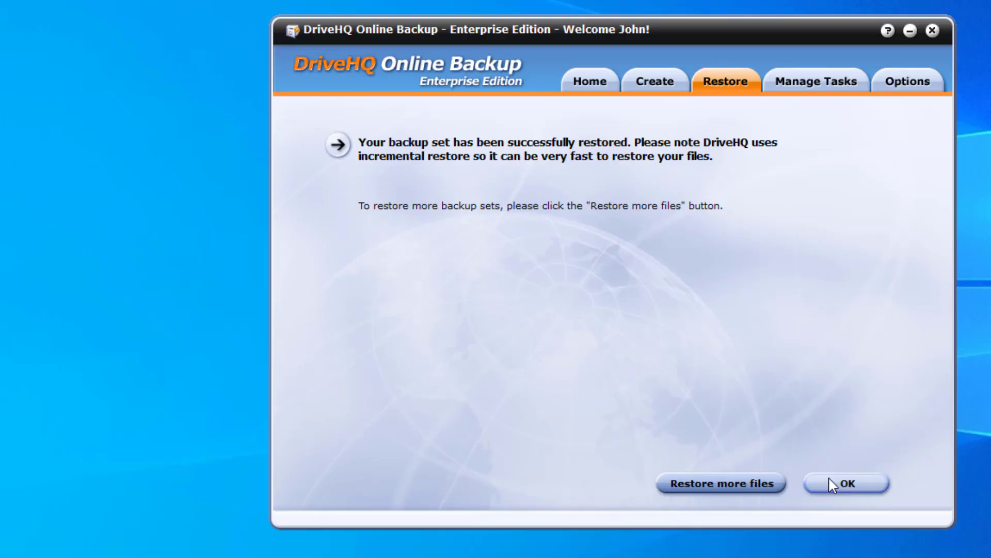
pyautogui.click(841, 491)
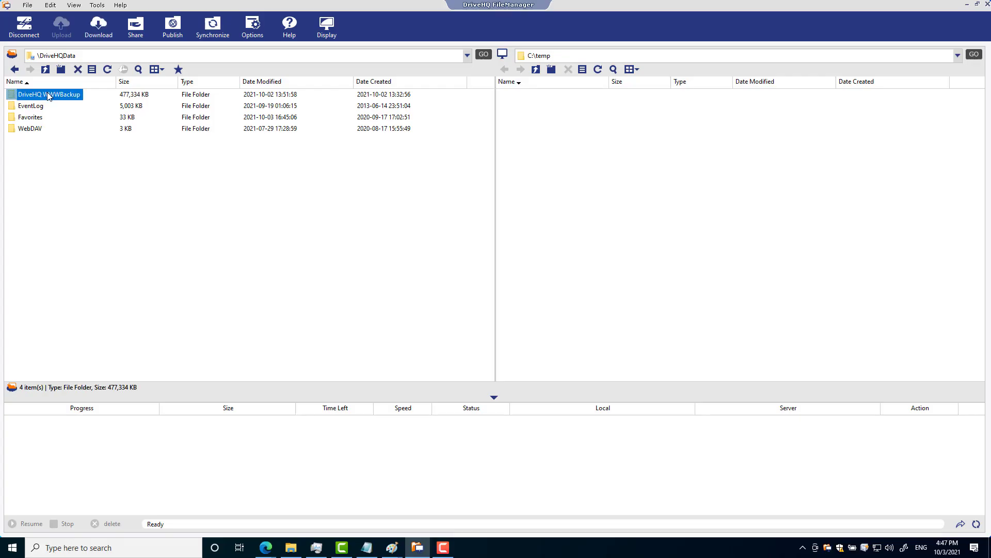
# Copy the Backup_0 folder from cloud DriveHQ WWWBackup\Data into local C:\temp.
pyautogui.doubleClick(24, 94)
pyautogui.click(22, 95)
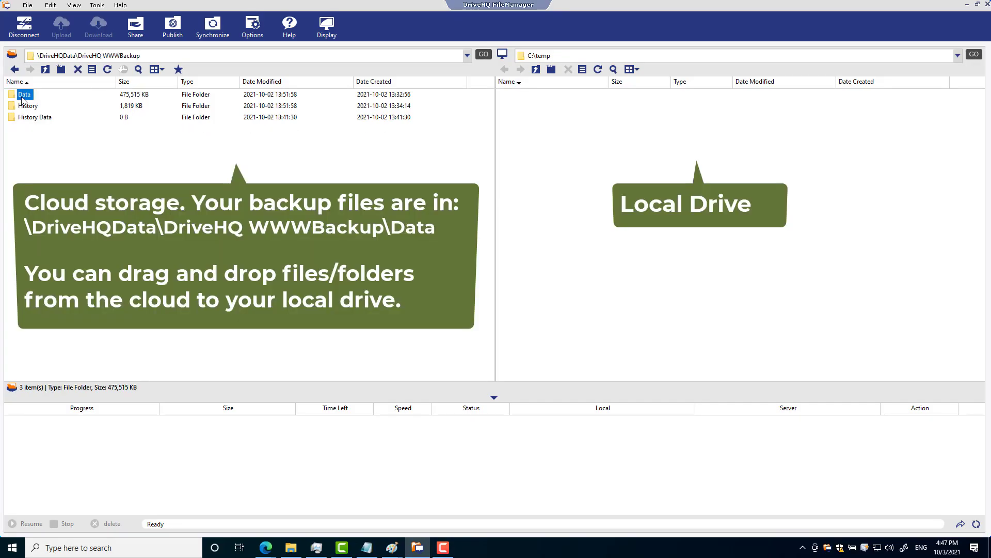
pyautogui.doubleClick(22, 97)
pyautogui.click(28, 95)
pyautogui.moveTo(31, 98); pyautogui.dragTo(525, 173)
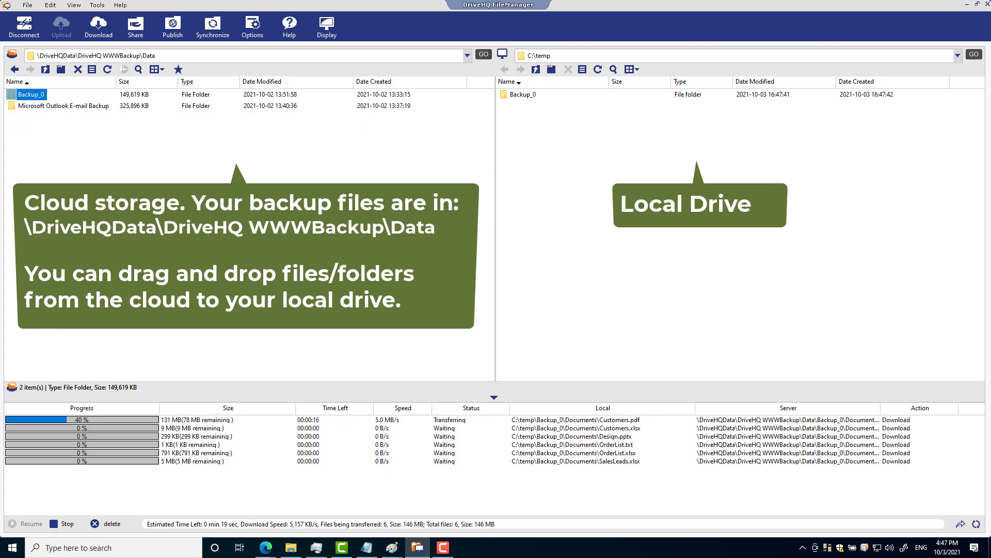
pyautogui.doubleClick(31, 96)
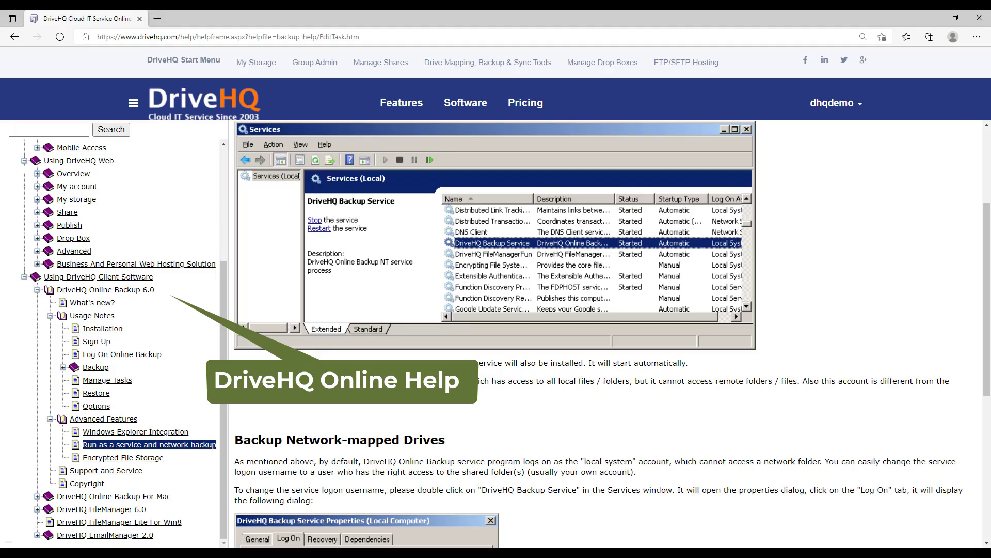